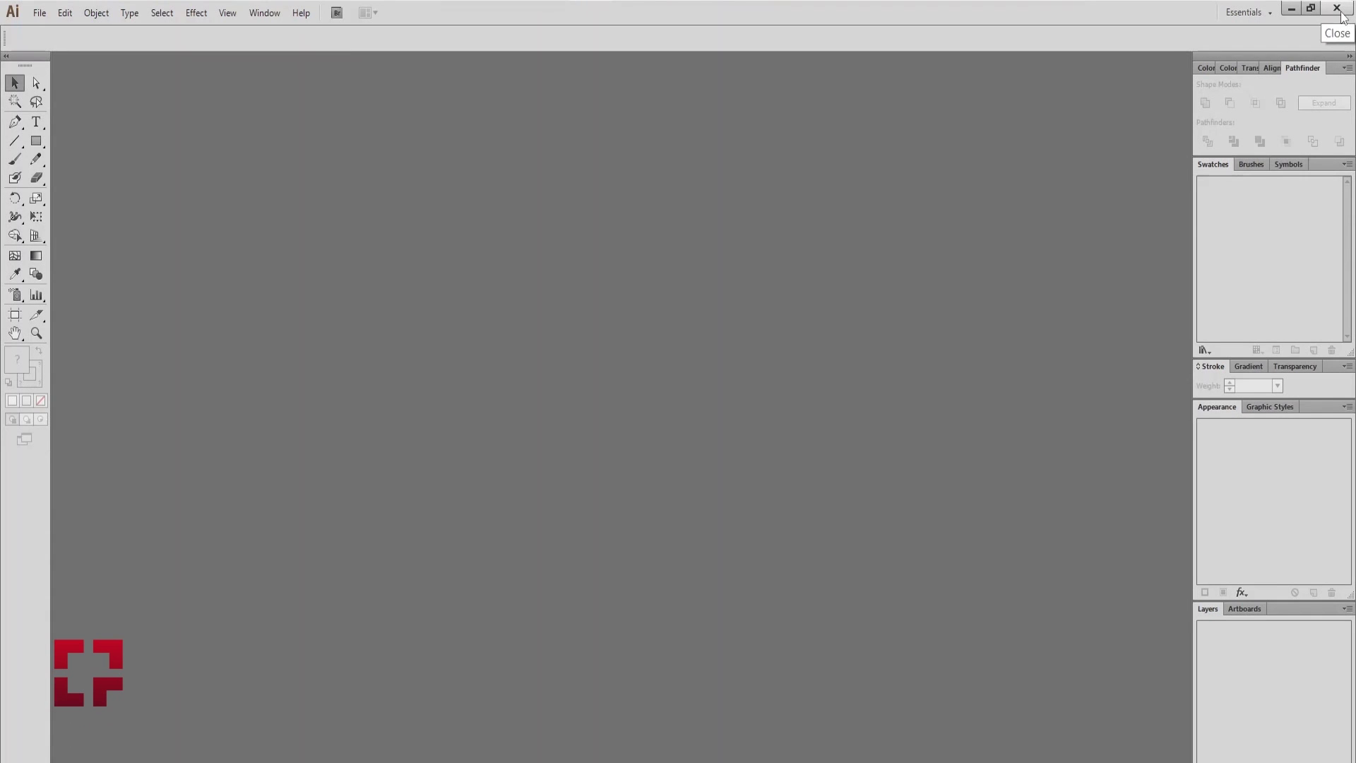
# - Exit Adobe Illustrator CS6 with the window's Close button
pyautogui.click(1338, 8)
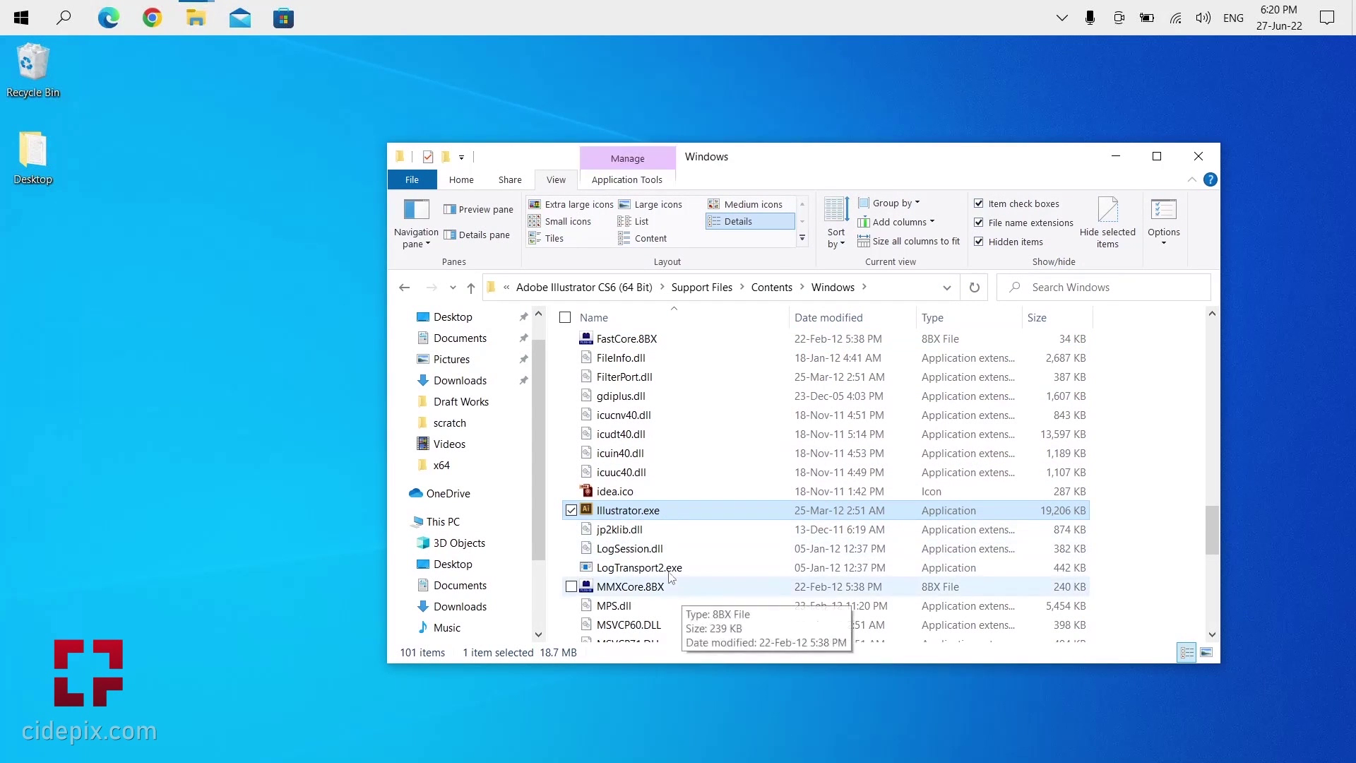
# - Show the Compatibility settings in Illustrator.exe's Properties window
pyautogui.rightClick(648, 510)
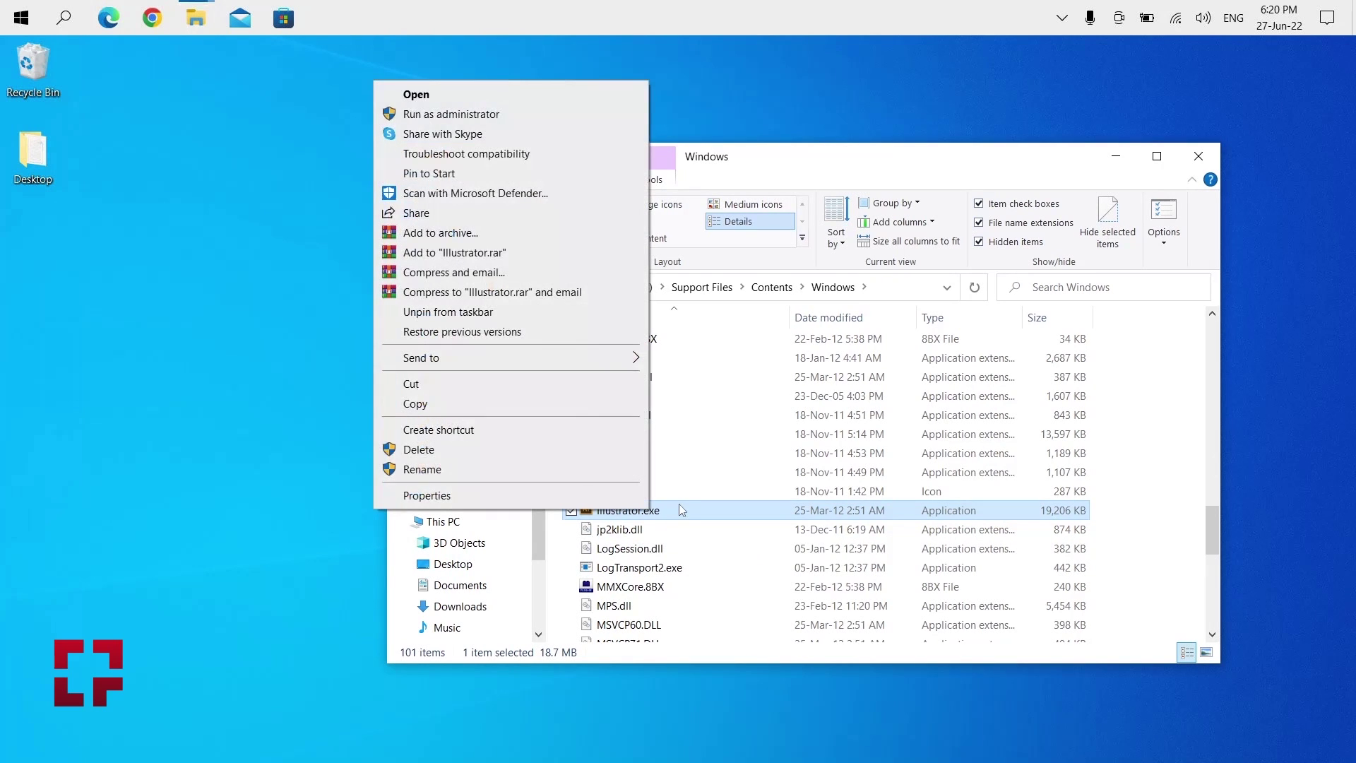
pyautogui.click(598, 495)
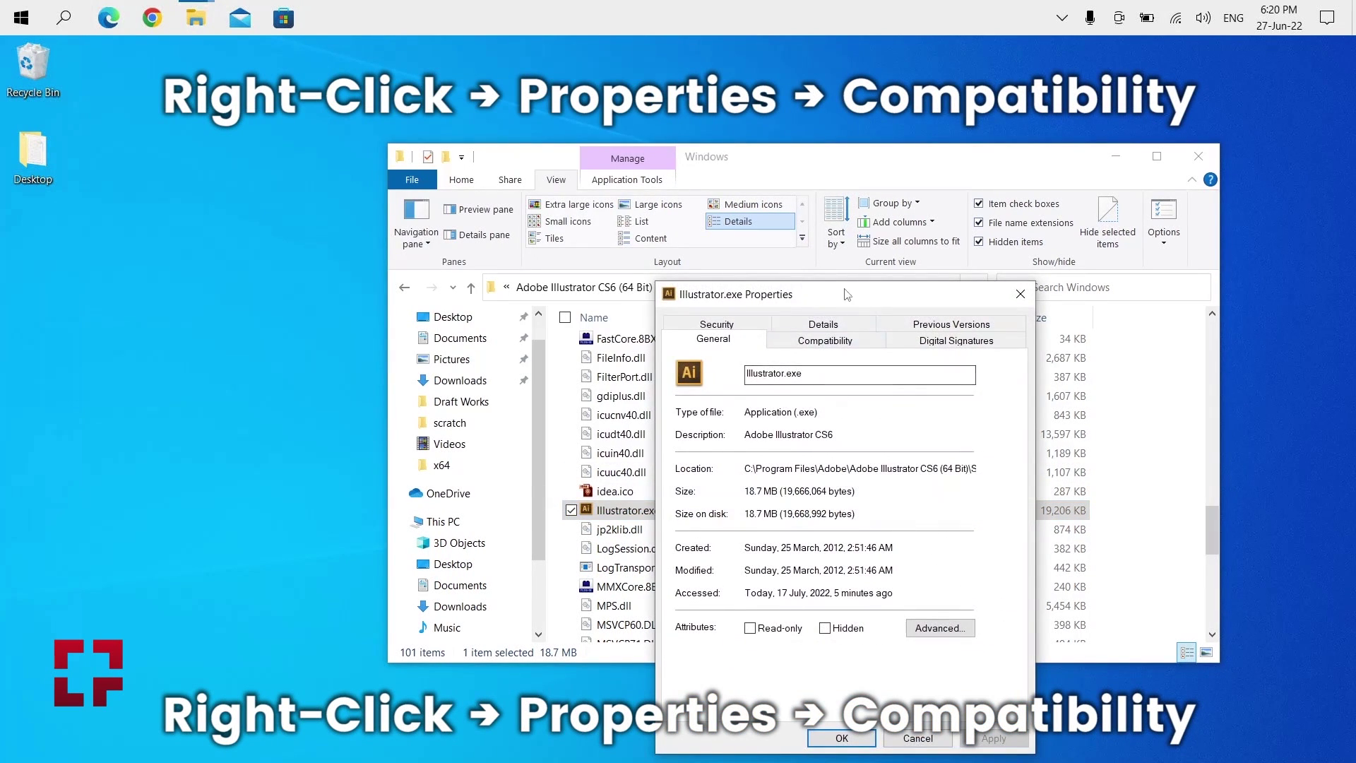
pyautogui.moveTo(917, 315); pyautogui.dragTo(916, 251)
pyautogui.click(900, 276)
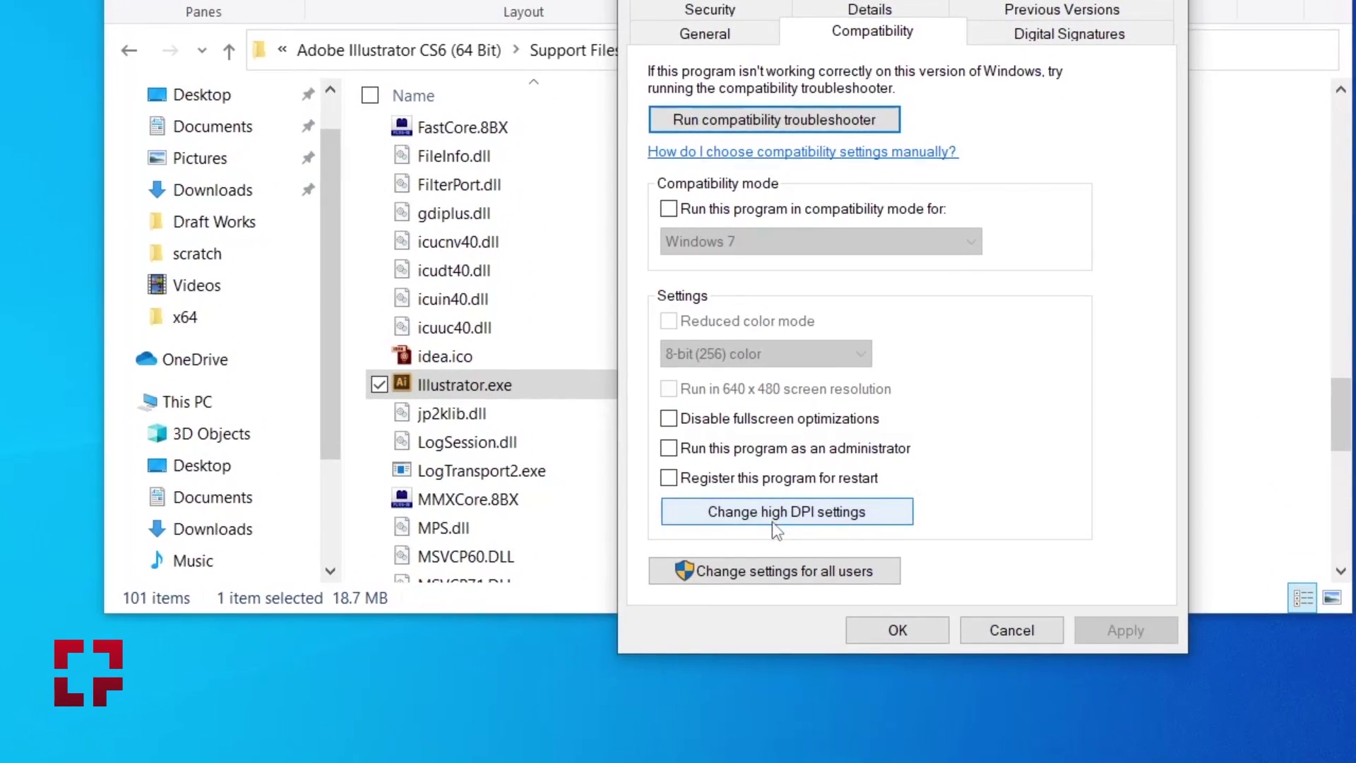
# - Apply System high-DPI scaling override to Illustrator.exe, then select the Illustrator CS6 (64 Bit) shortcut
pyautogui.click(773, 516)
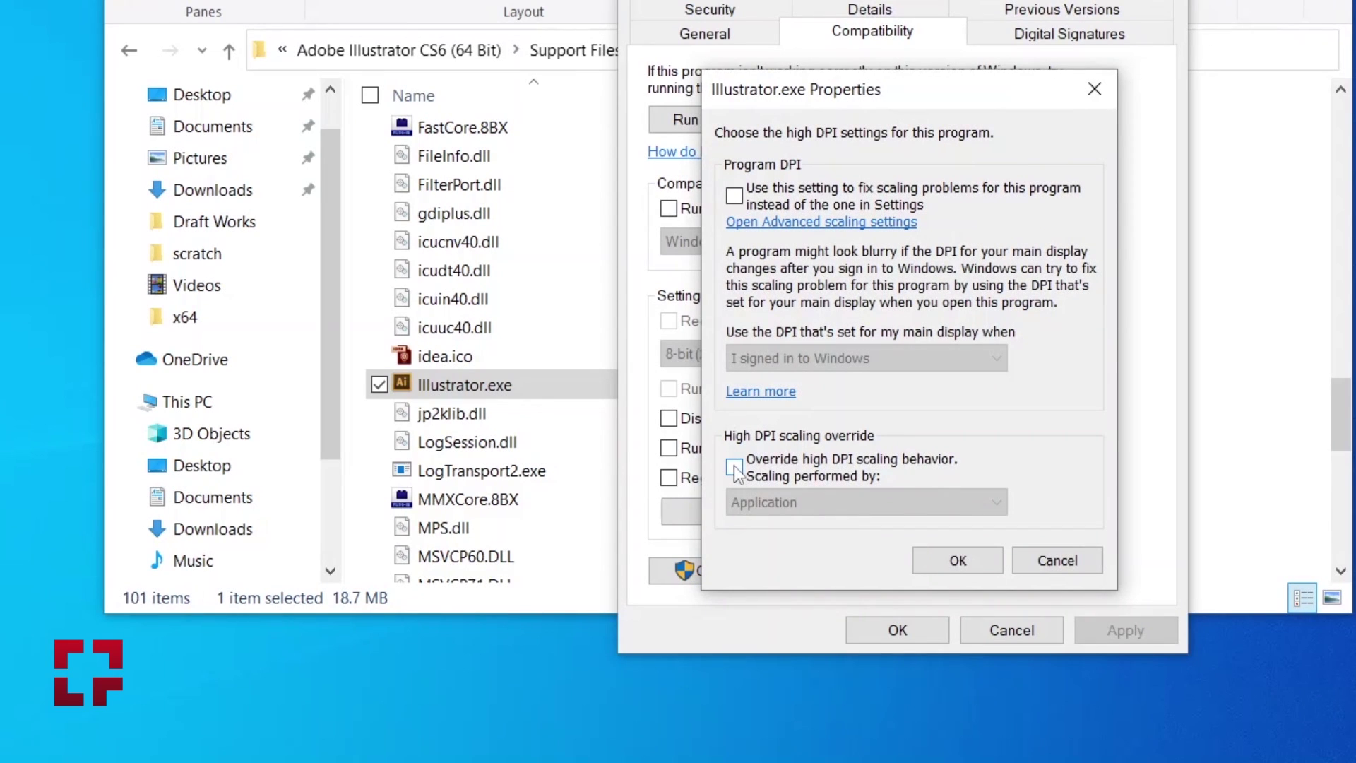
pyautogui.click(735, 467)
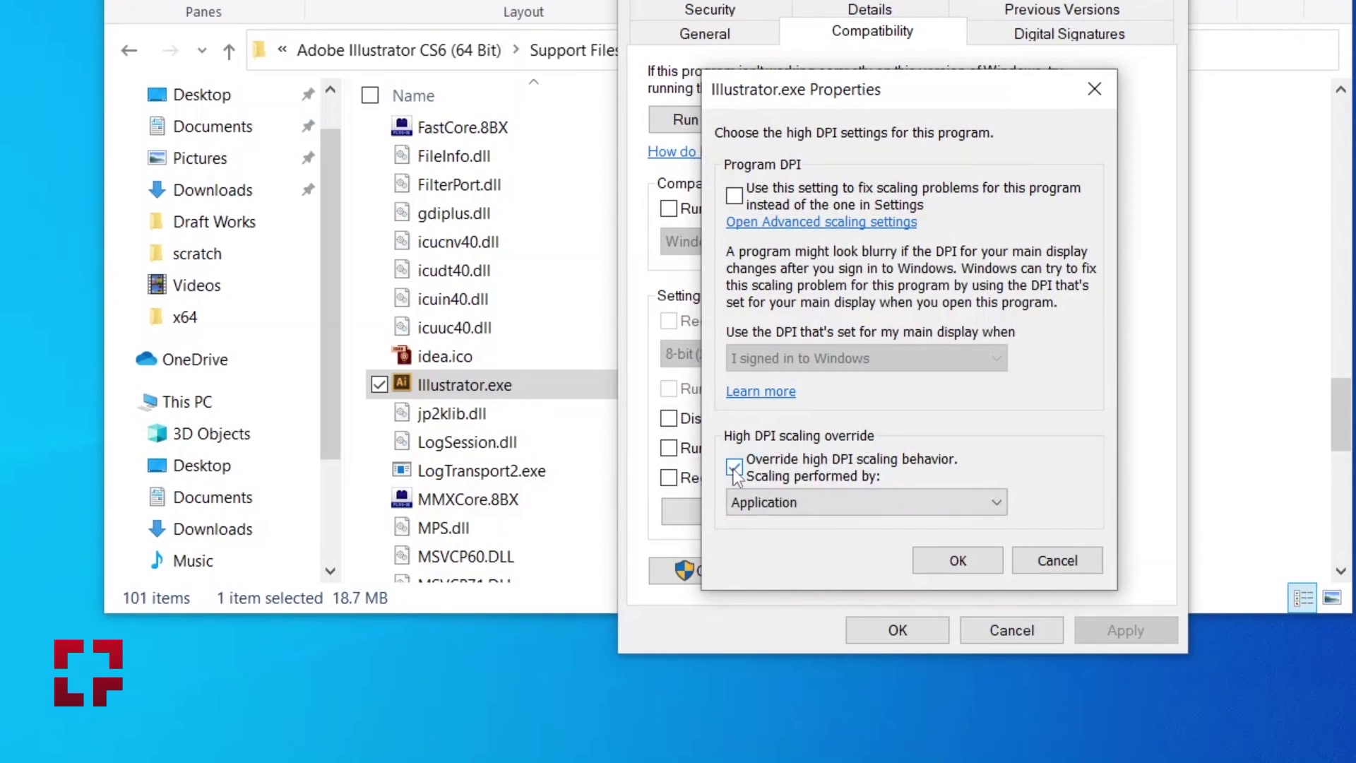
pyautogui.click(843, 500)
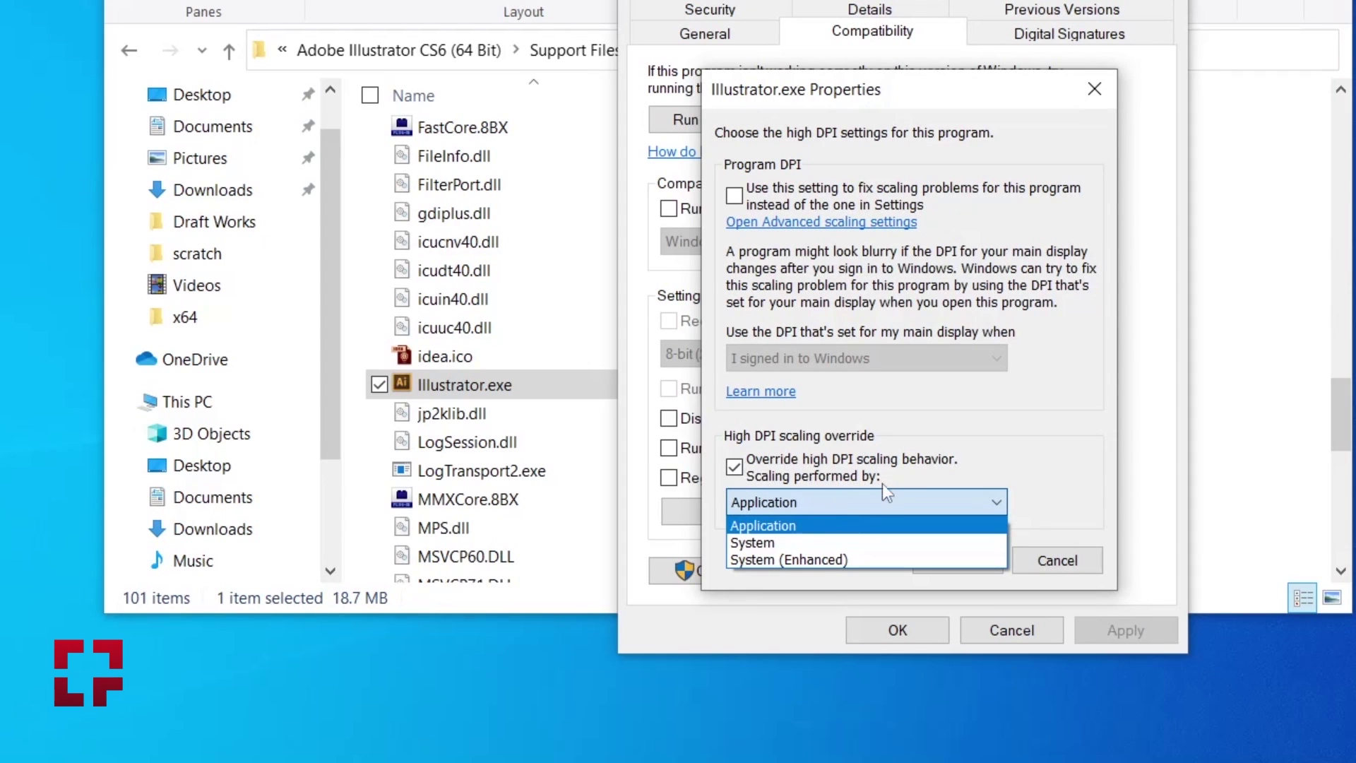
pyautogui.click(809, 540)
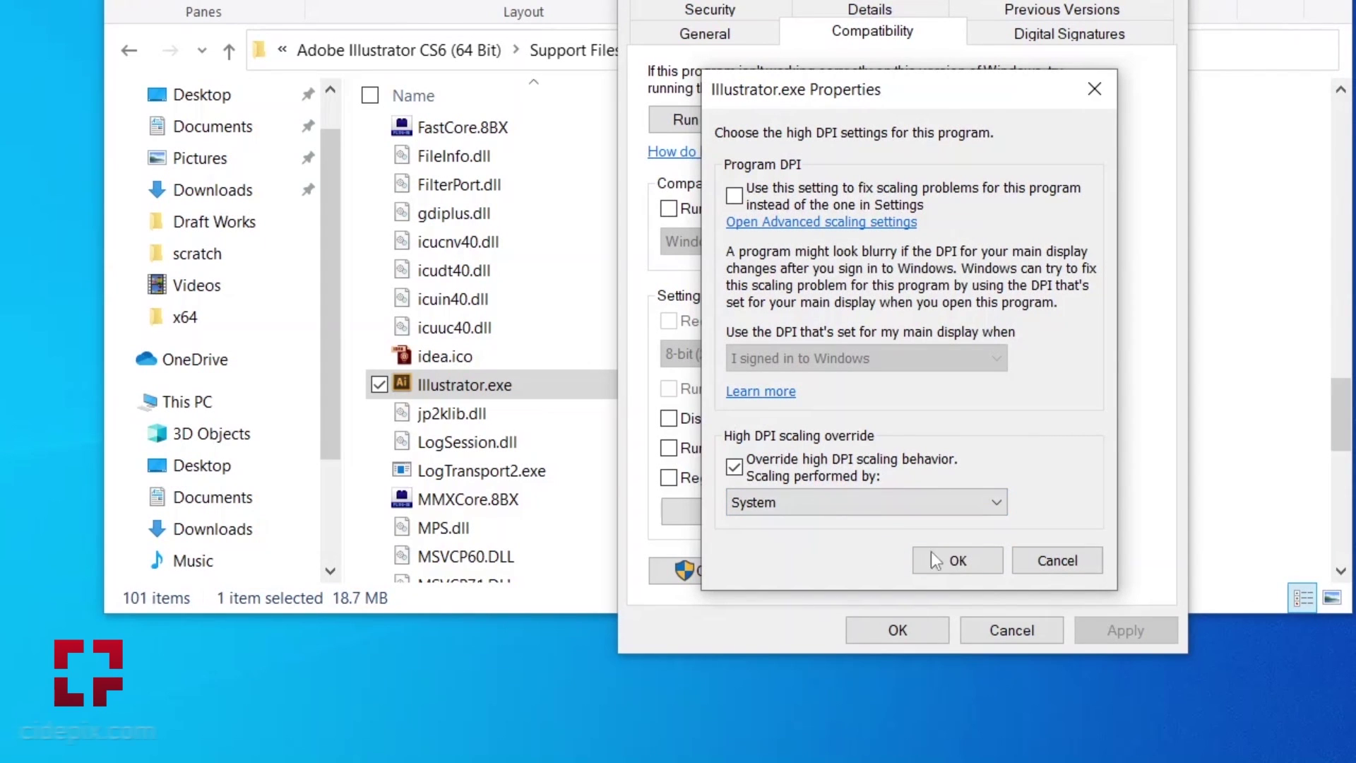
pyautogui.click(953, 562)
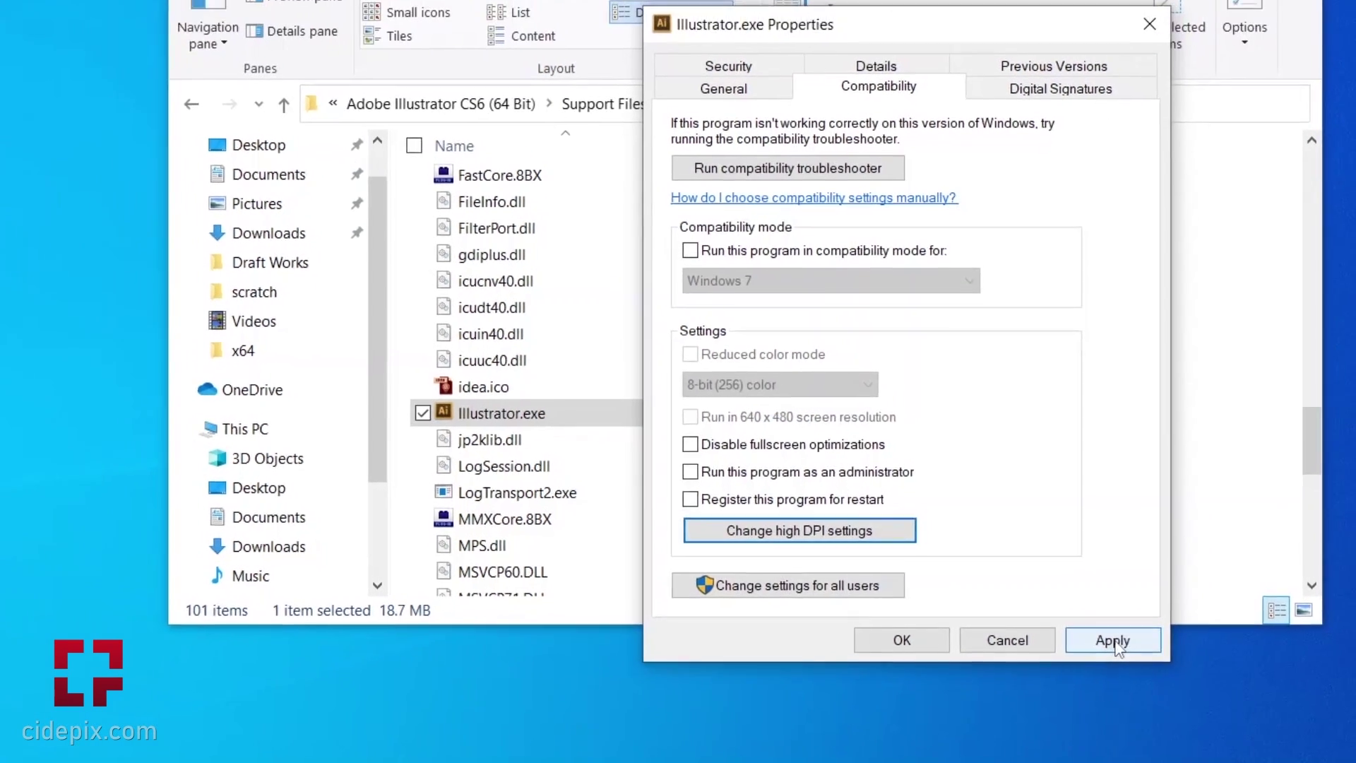
pyautogui.click(1121, 630)
pyautogui.click(908, 652)
pyautogui.click(578, 286)
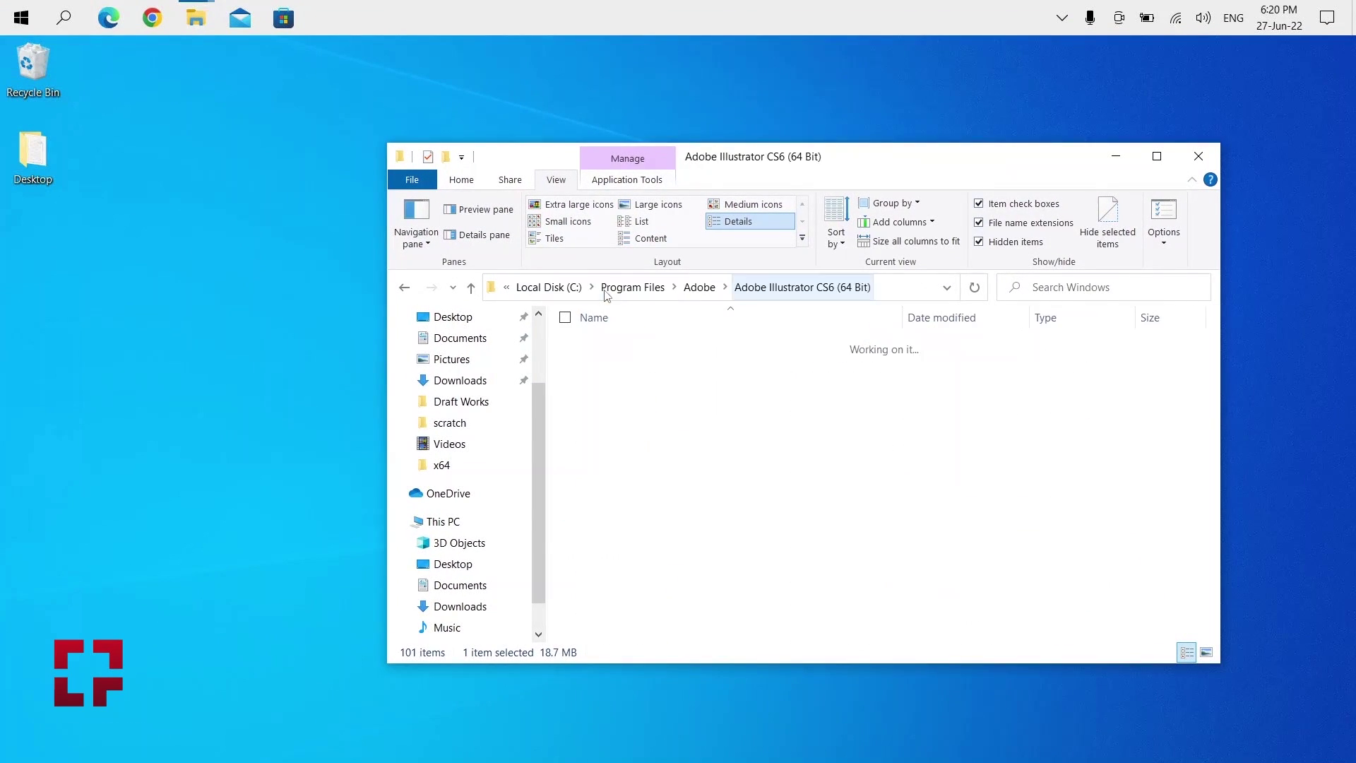
pyautogui.click(670, 462)
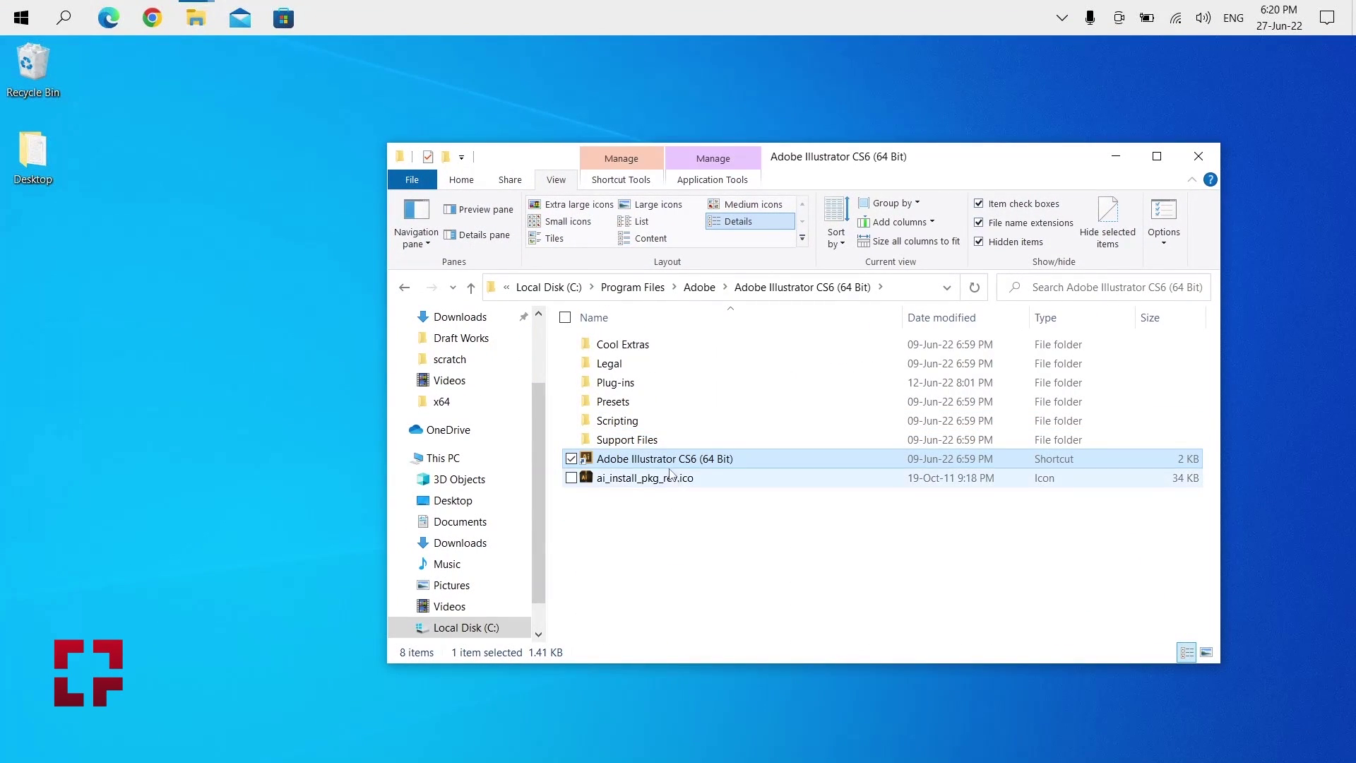